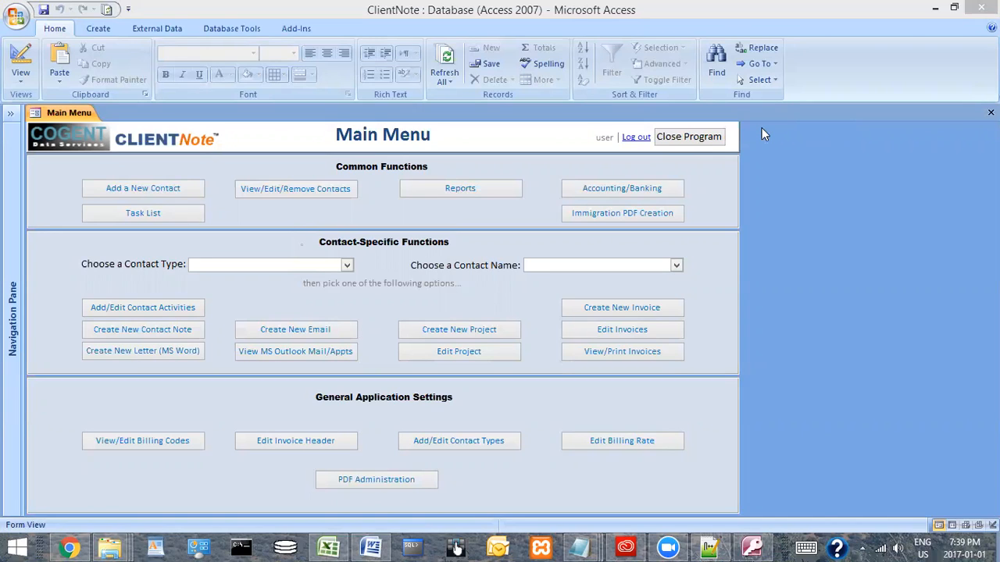
Open the invoice for the first contact in the contact name list, examine its charges and total, and close it
click(677, 267)
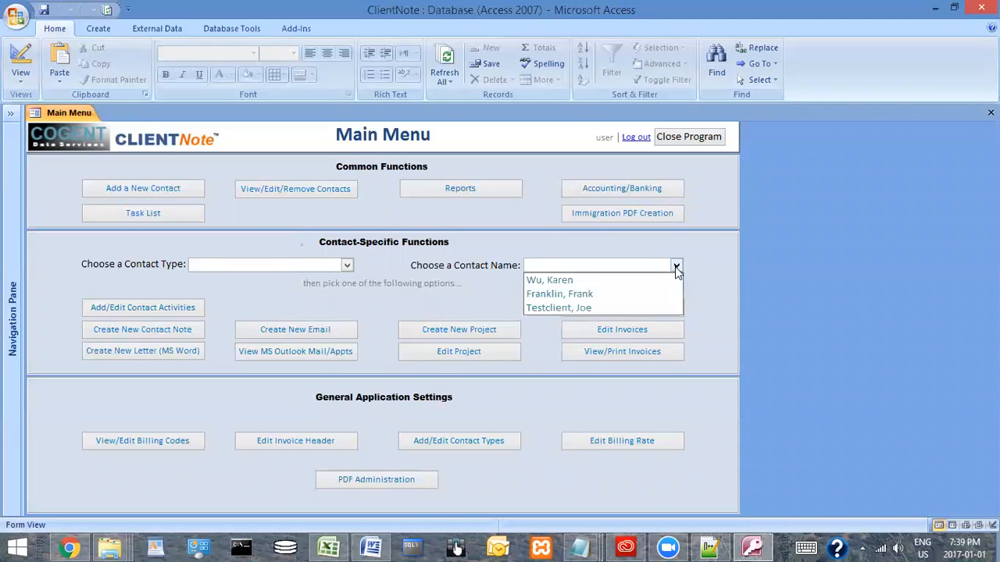
click(574, 281)
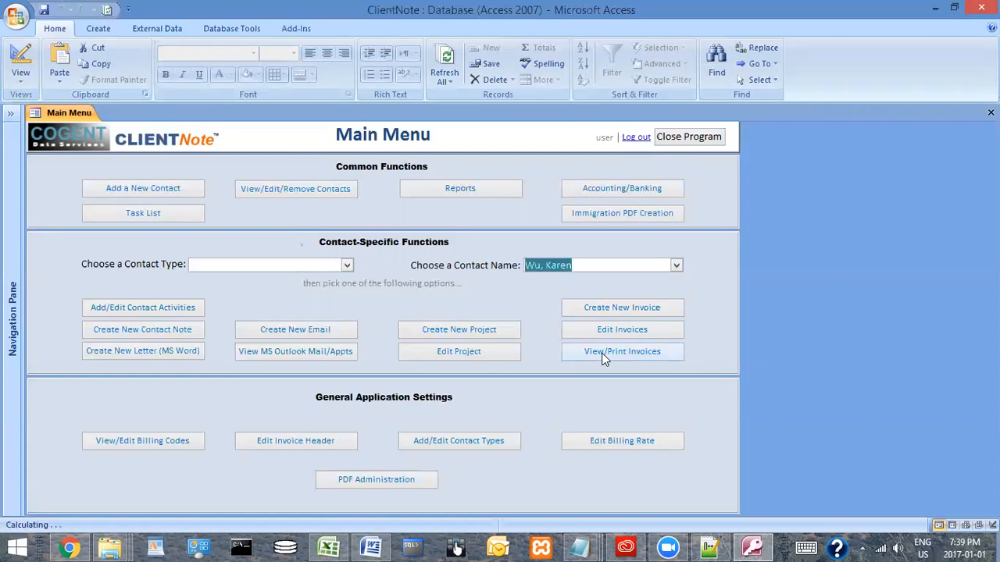
click(609, 353)
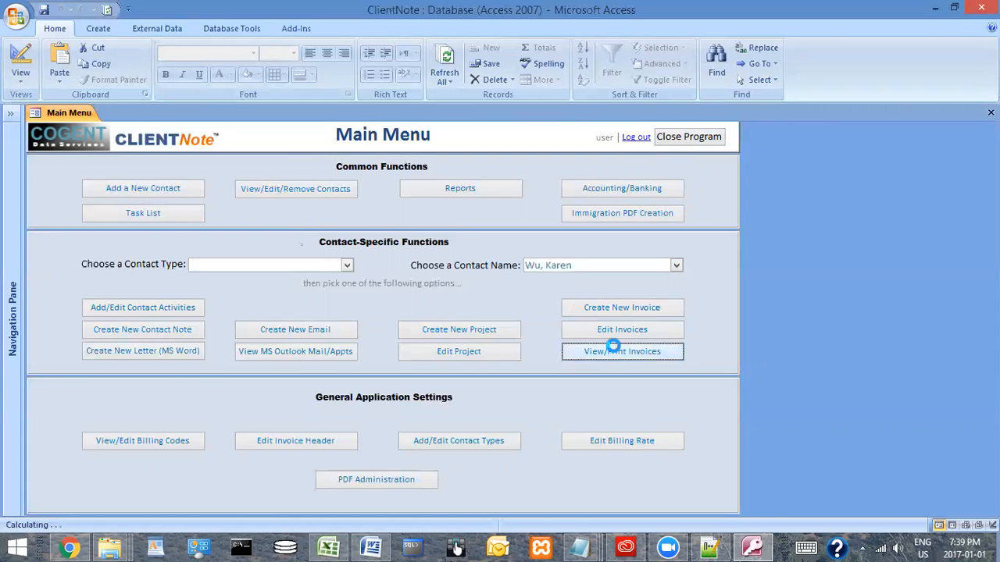
drag(993, 314, 993, 340)
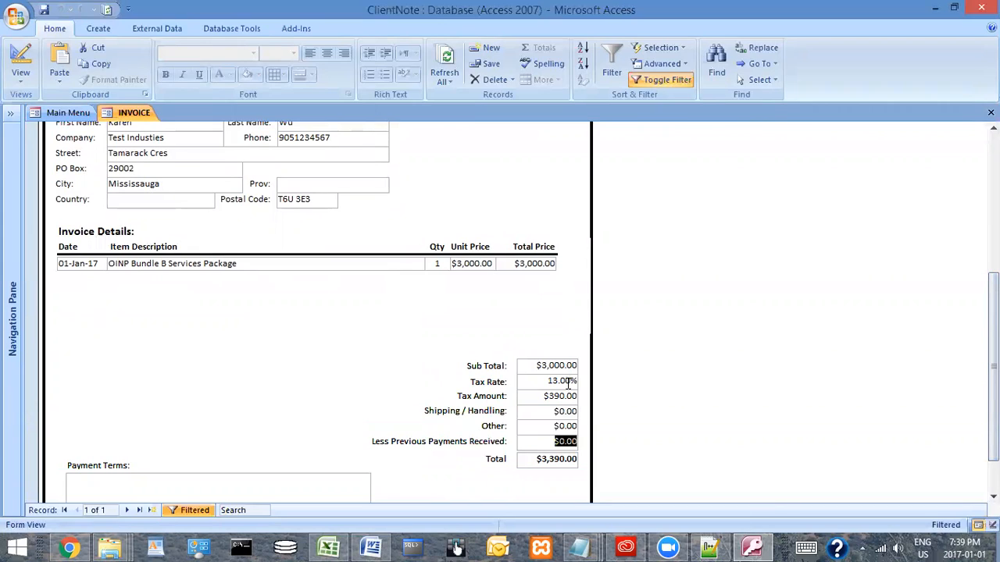
drag(536, 458, 578, 459)
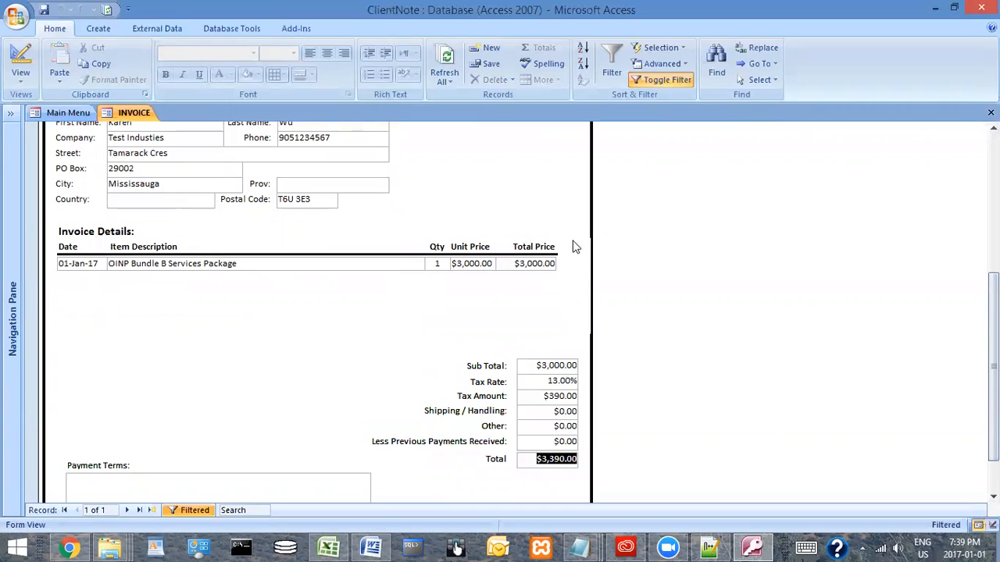
click(990, 113)
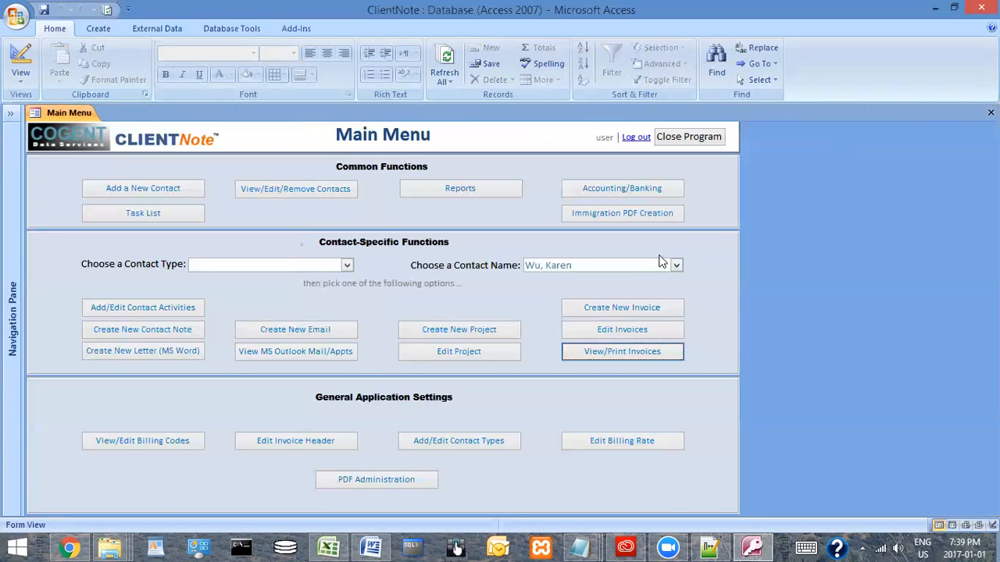
Open the invoice for the second contact in the list, examine its discount, tax, payment terms and total, and close it
click(676, 264)
click(584, 292)
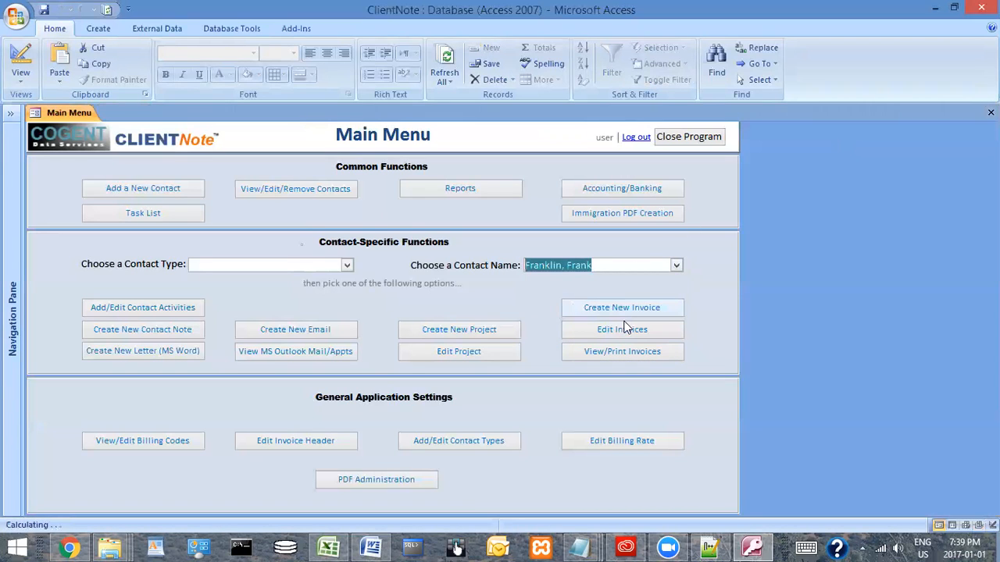
click(631, 351)
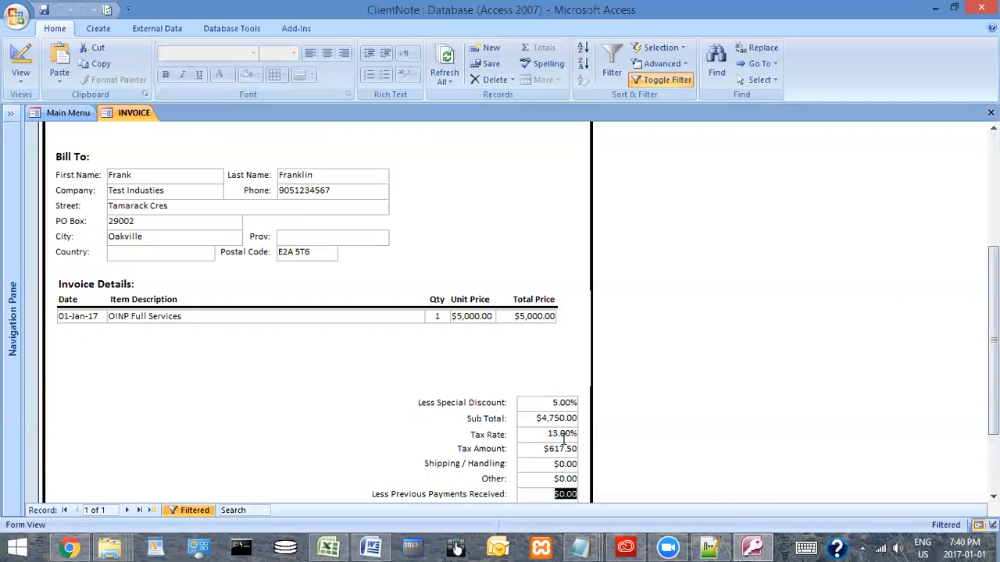
scroll(547, 467, down, 3)
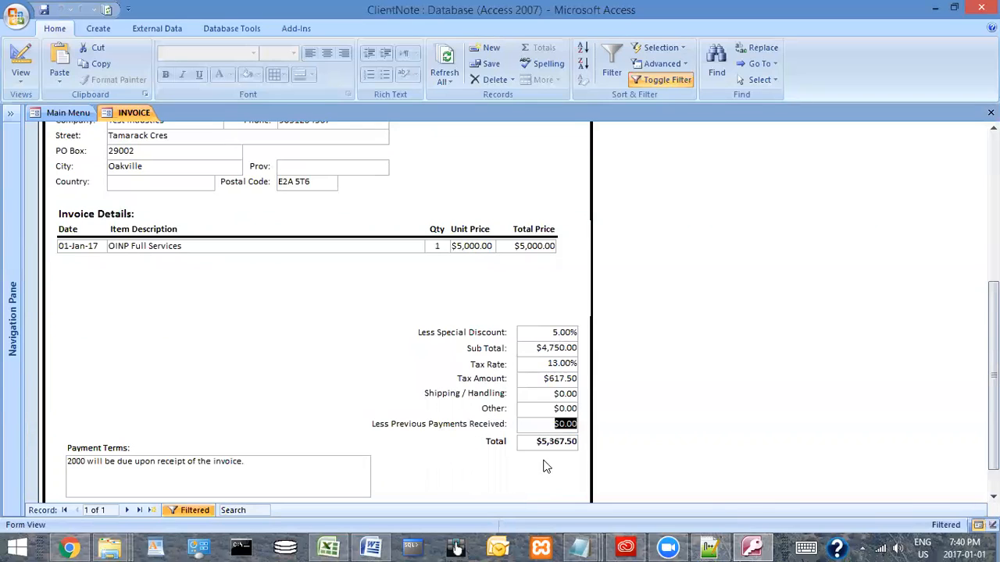
drag(536, 443, 582, 443)
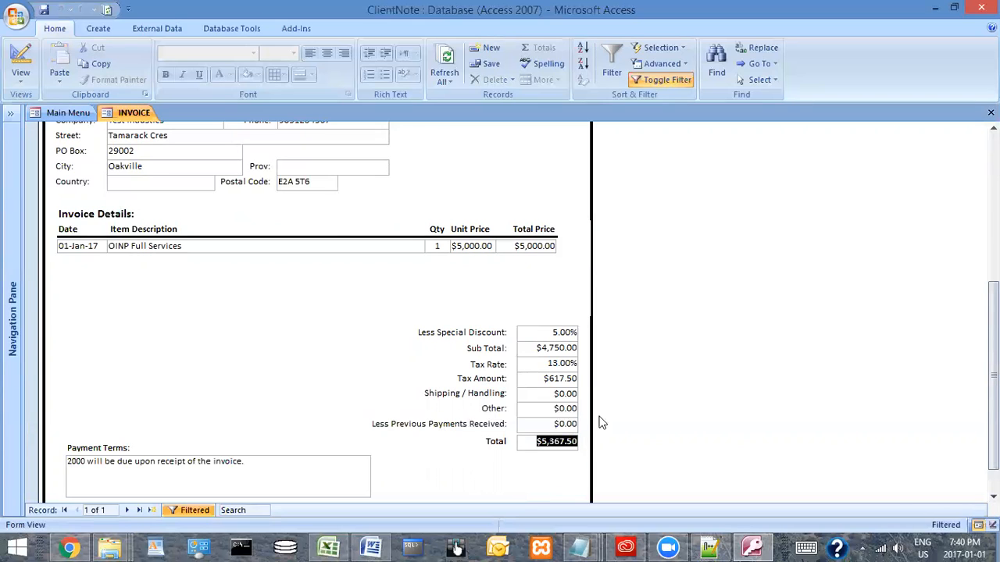
click(990, 112)
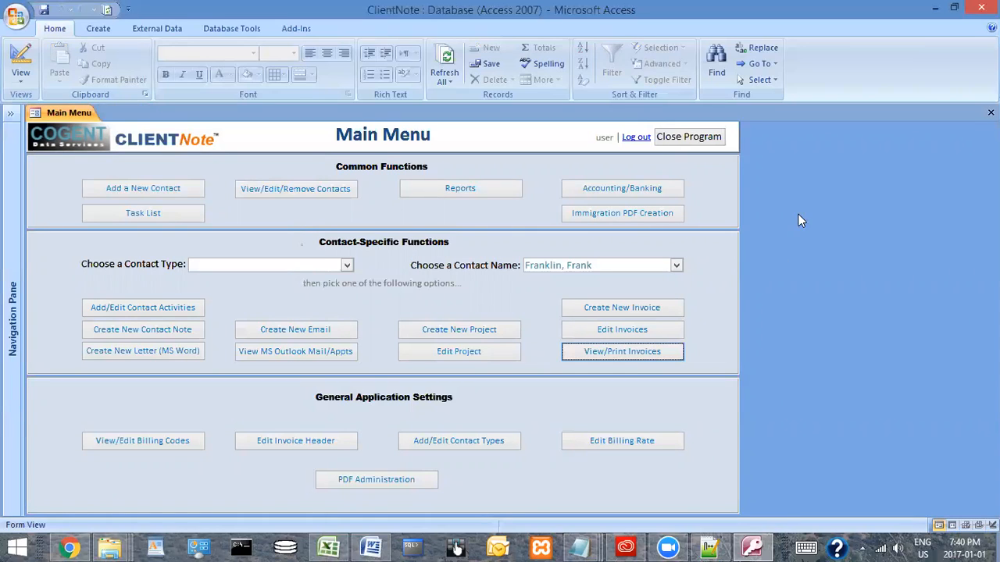
Open the Bank Account Reconciliation form from Accounting/Banking and import the bank account transactions
click(614, 193)
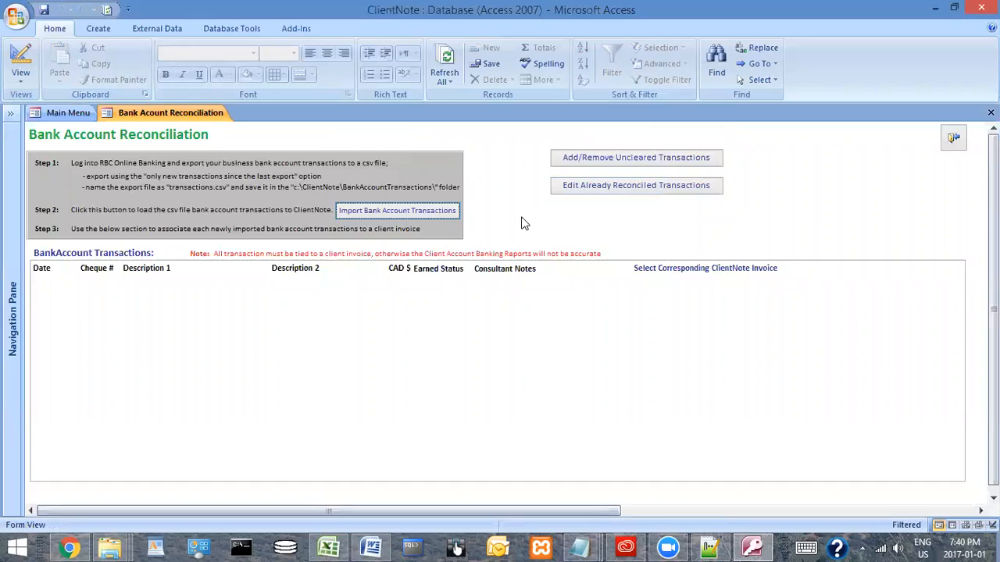
click(387, 216)
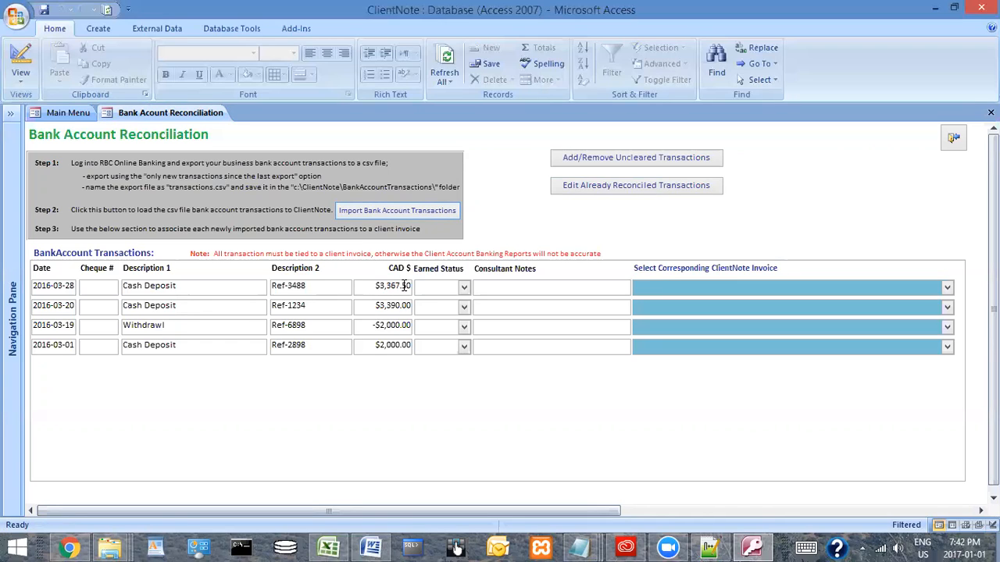
Set the earned status to Earned for the 2016-03-01 deposit, N/A for the 2016-03-19 withdrawal, and Unearned for the 2016-03-20 and 2016-03-28 deposits
click(464, 348)
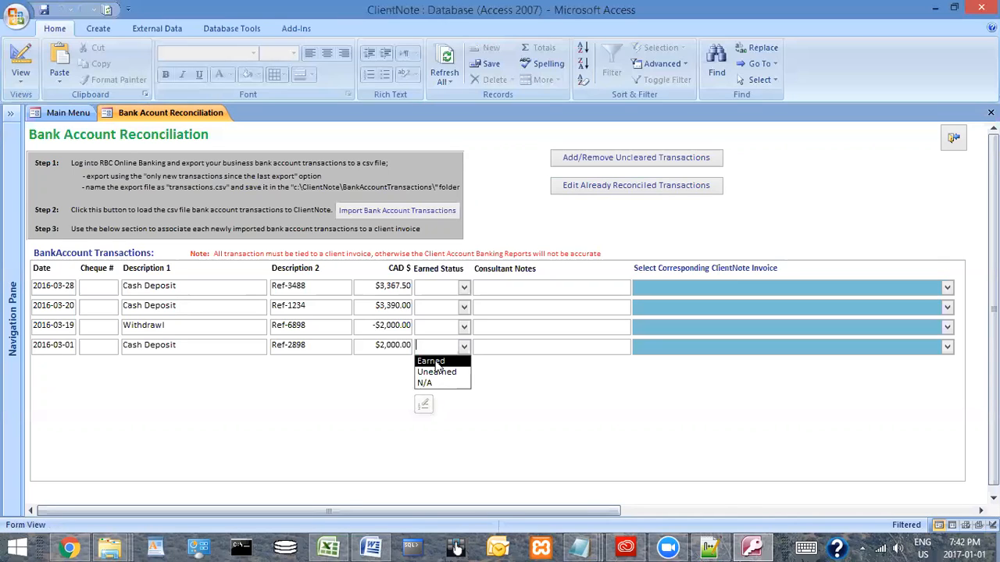
click(436, 363)
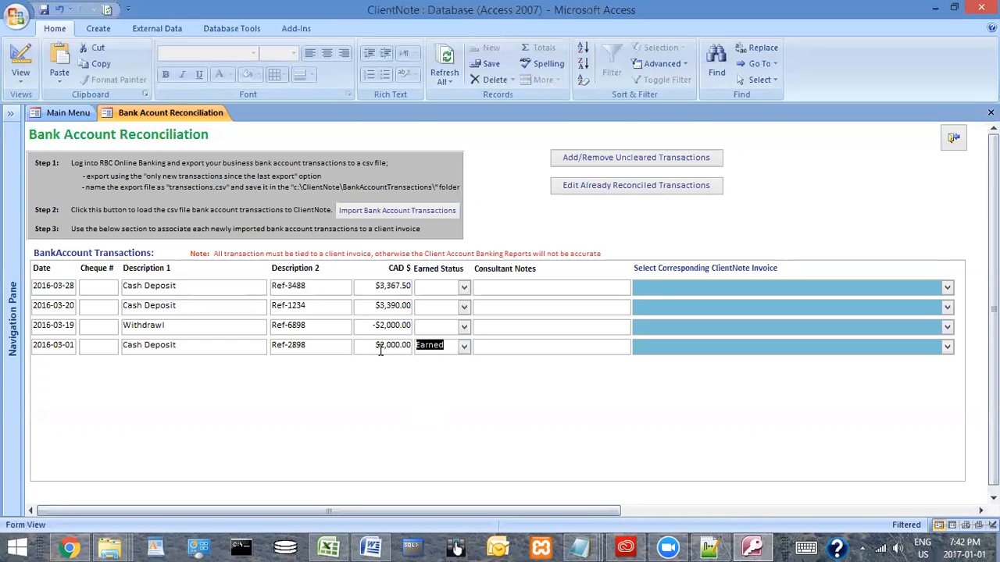
click(464, 331)
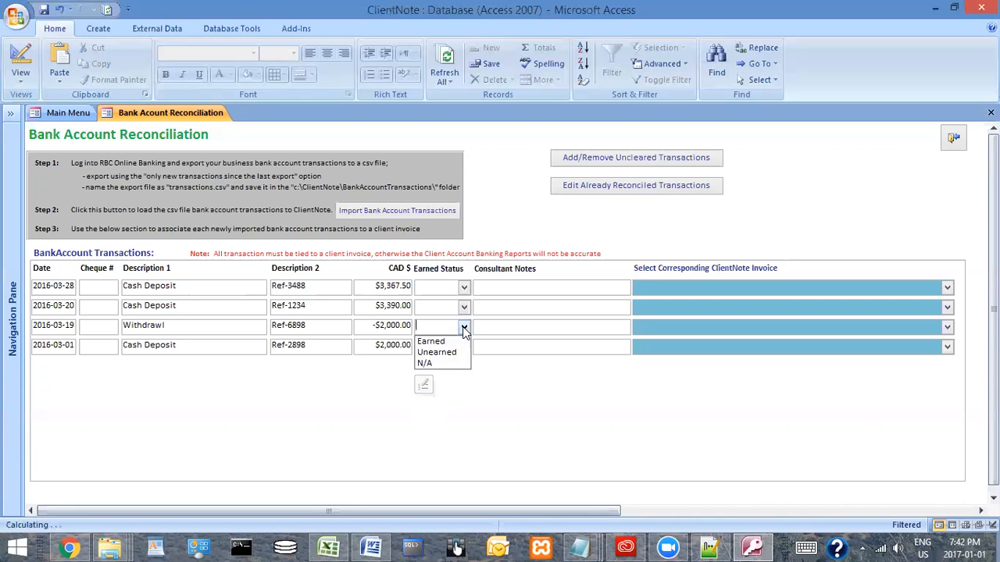
click(424, 367)
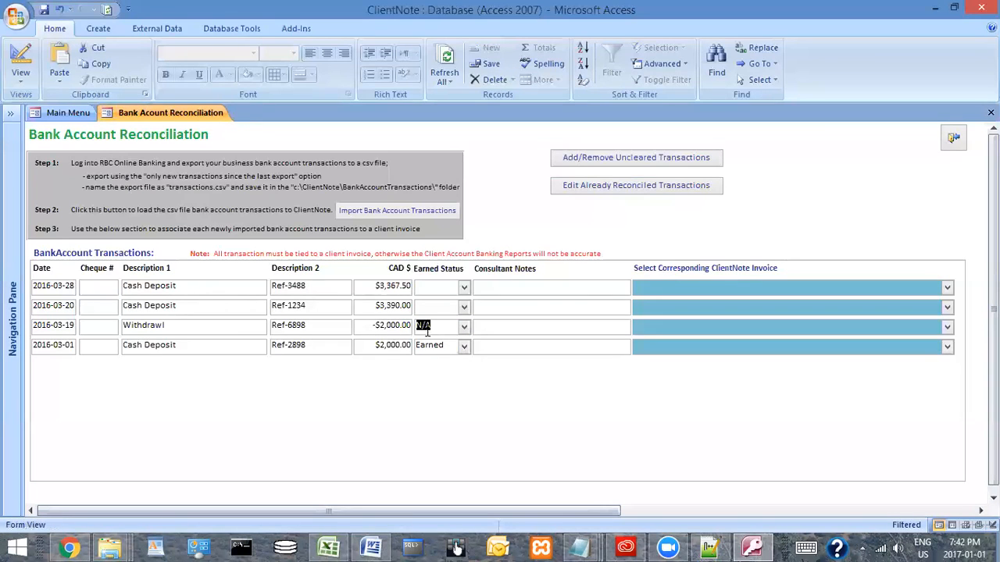
click(463, 308)
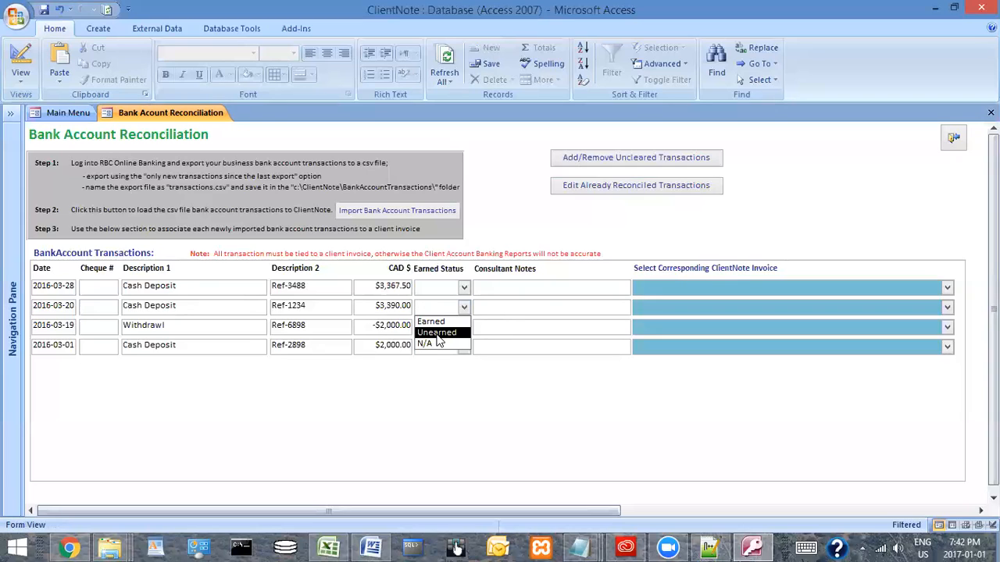
click(437, 332)
click(463, 287)
click(434, 313)
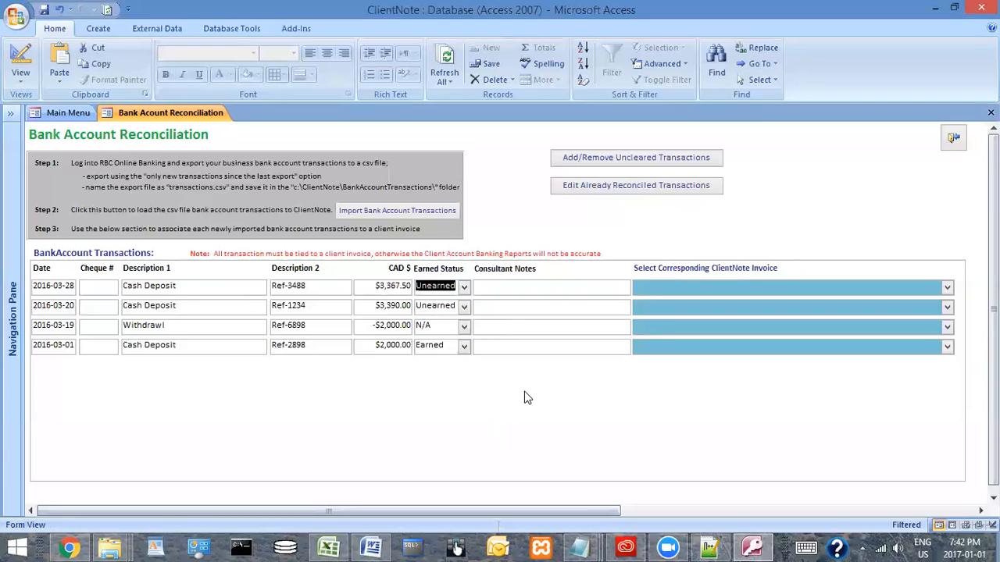
click(503, 287)
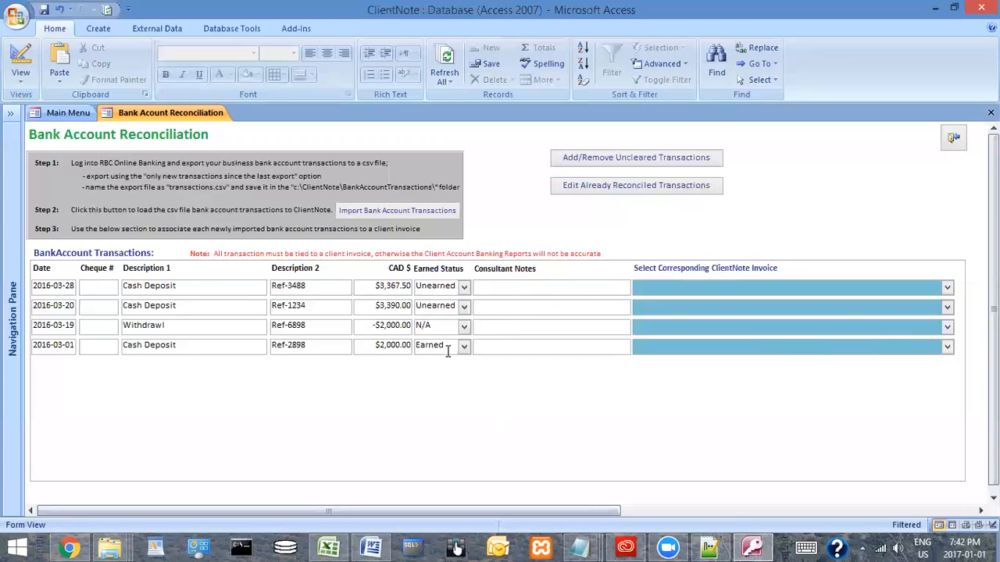
Assign the 2016-03-01 deposit and the 2016-03-19 withdrawal to the March 15, 2016 invoice for $5,367.50
click(946, 347)
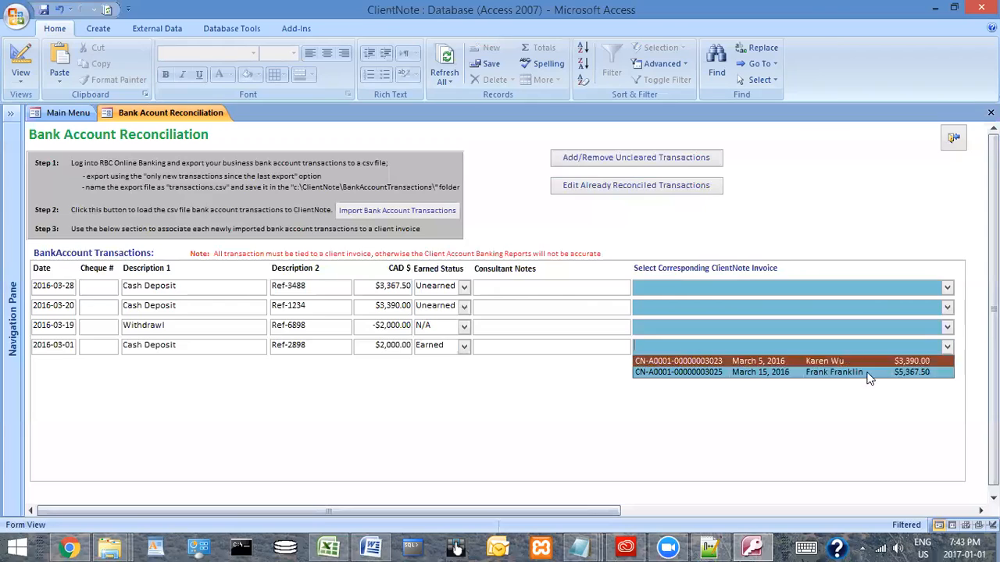
click(784, 373)
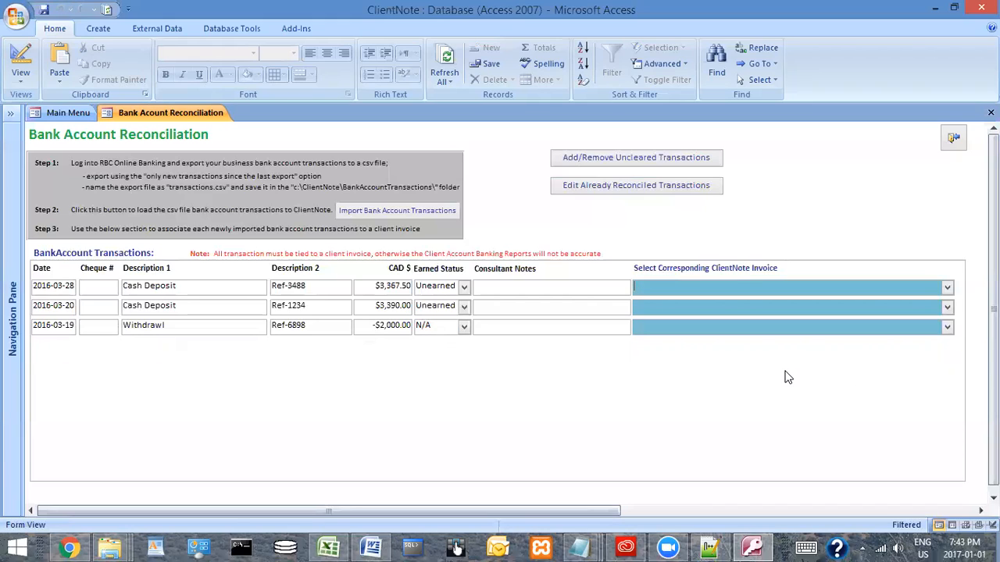
click(947, 328)
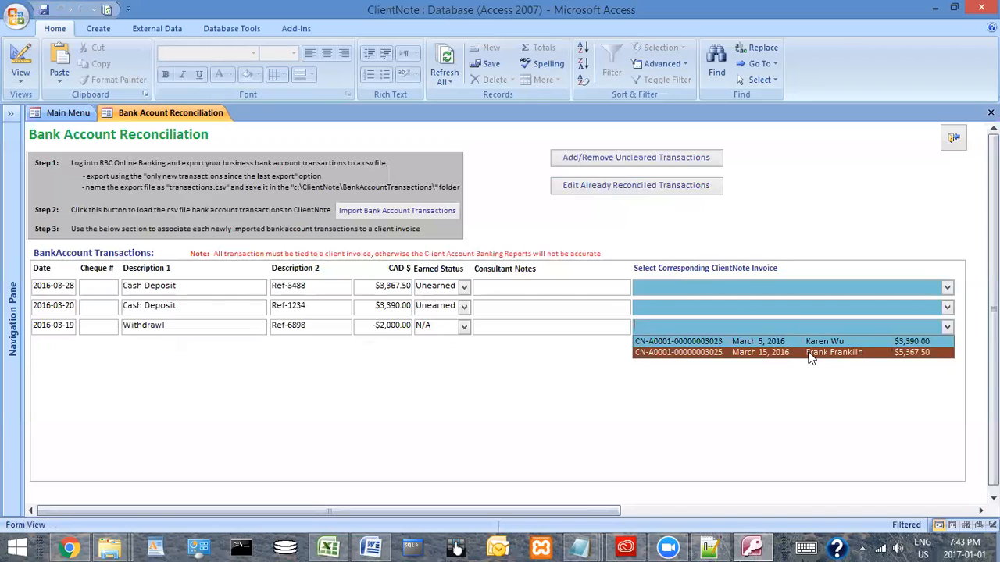
click(810, 353)
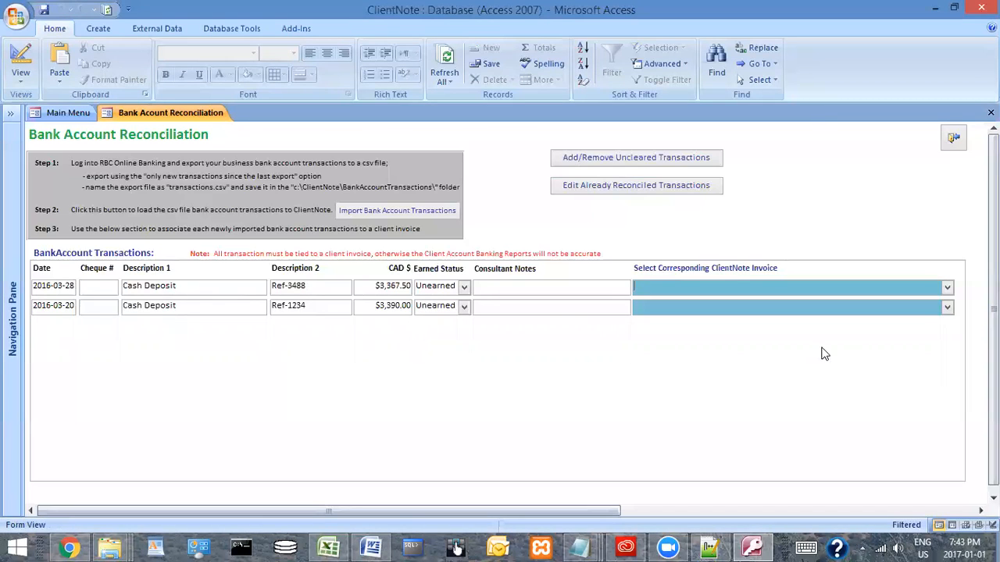
Assign the 2016-03-20 deposit to the March 5, 2016 invoice and the 2016-03-28 deposit to the March 15, 2016 invoice, and exit the reconciliation form
click(947, 308)
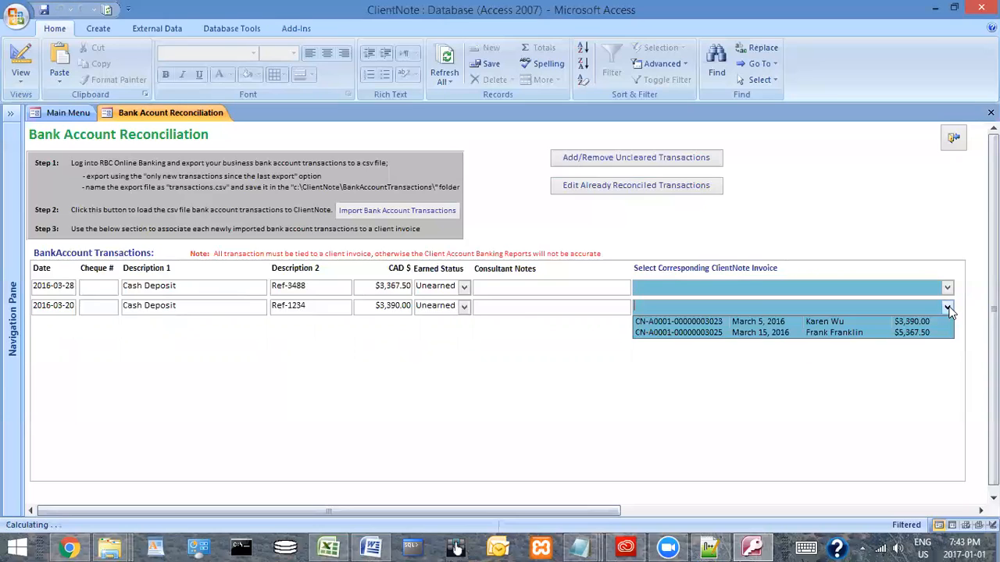
click(825, 322)
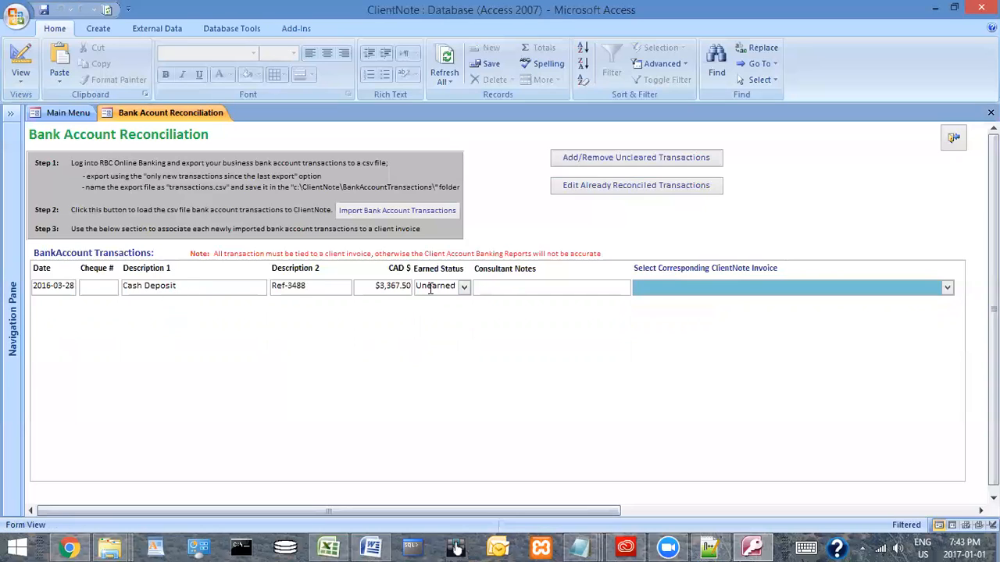
click(946, 288)
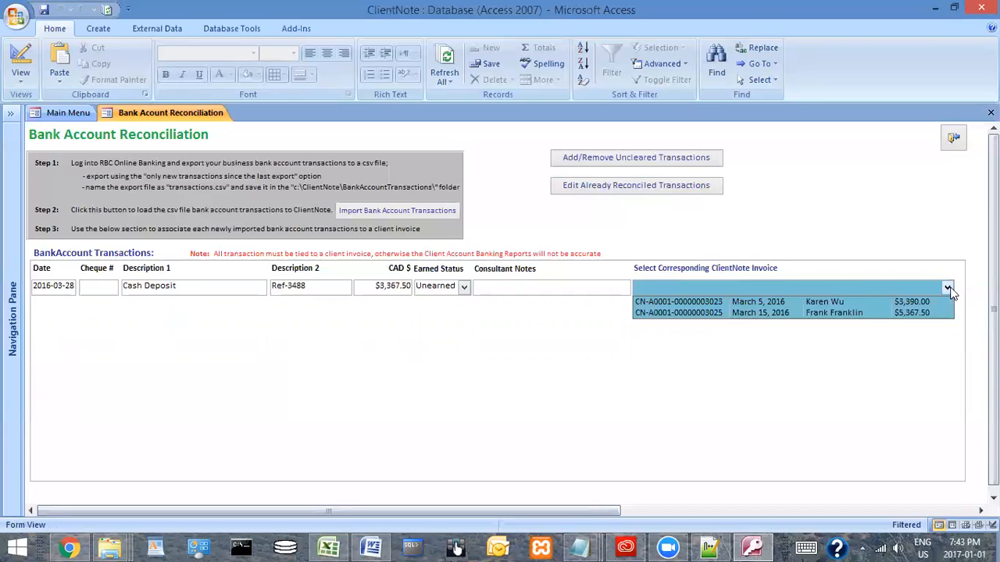
click(820, 312)
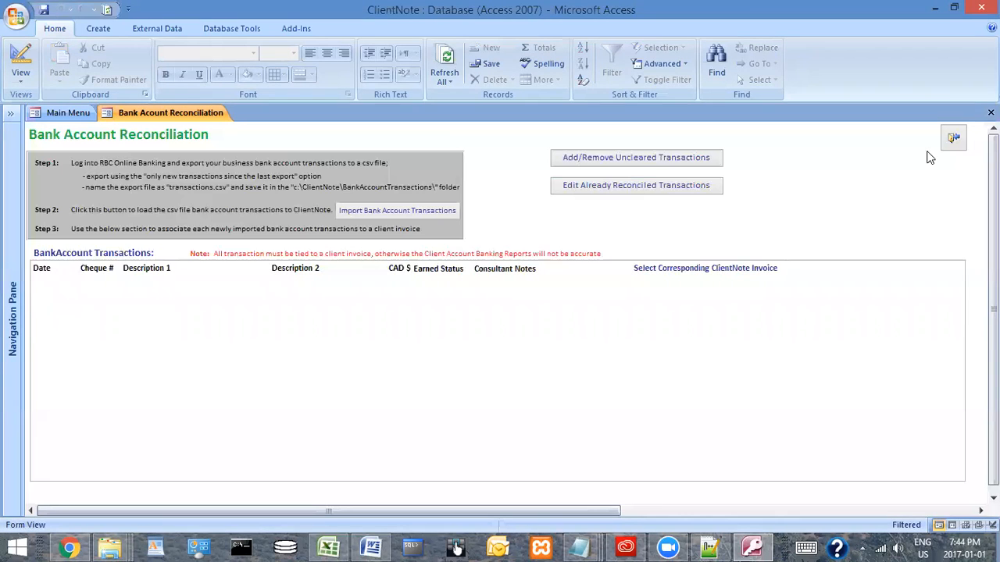
click(954, 137)
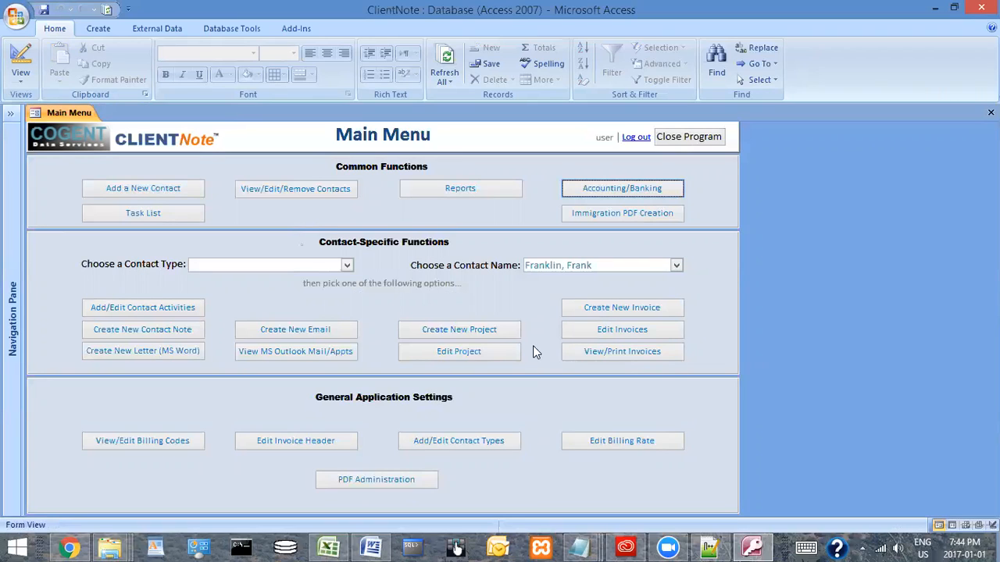
Generate the Client Liability Account report for March 2016 from the Reports Menu, review its transactions and balances, and close it
click(461, 195)
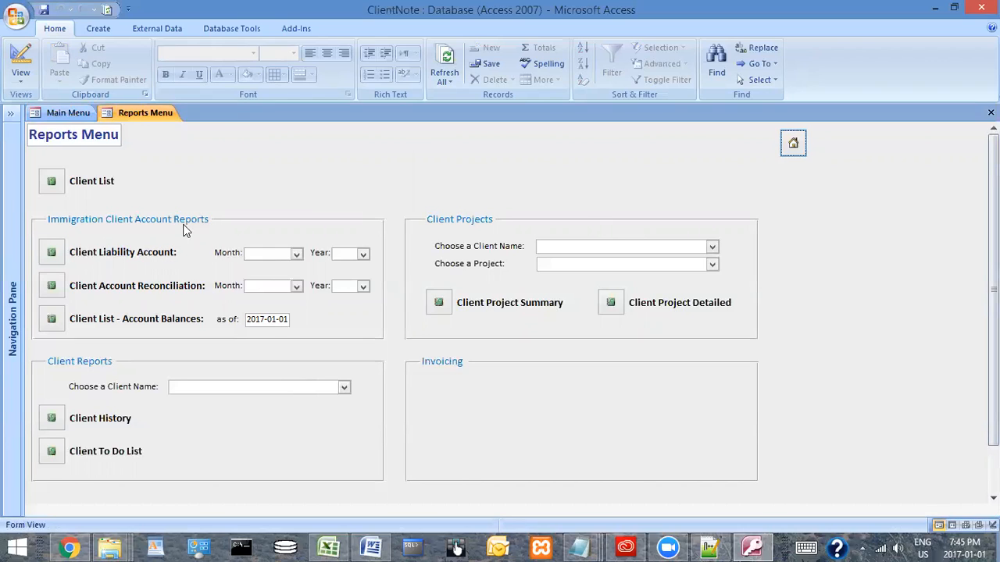
click(296, 255)
click(269, 289)
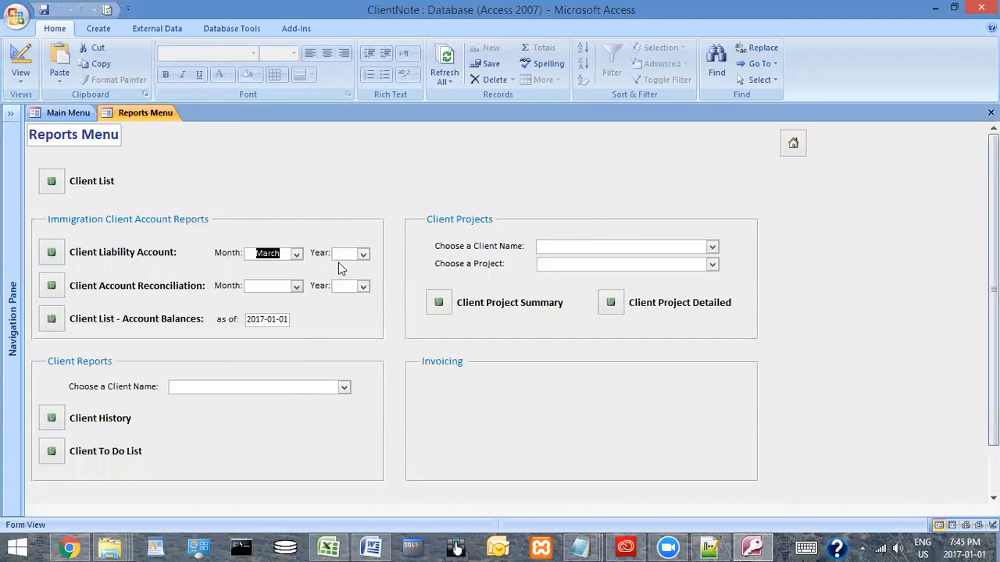
click(363, 255)
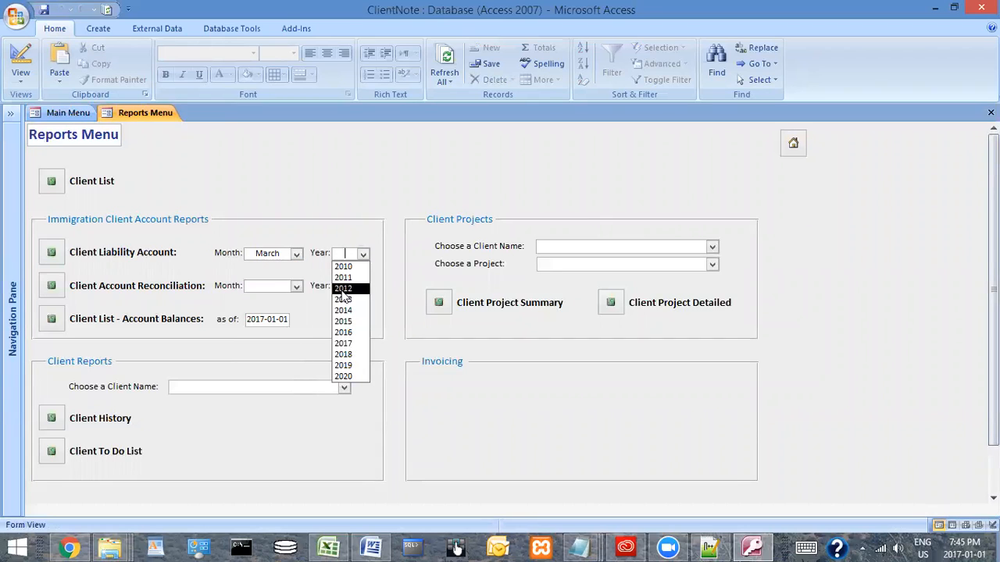
click(349, 332)
click(51, 252)
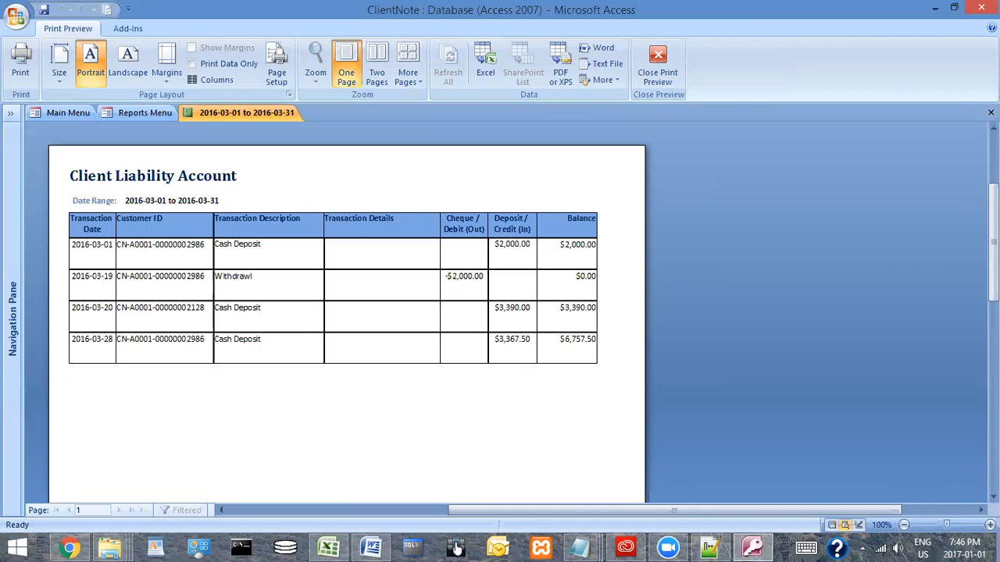
click(991, 112)
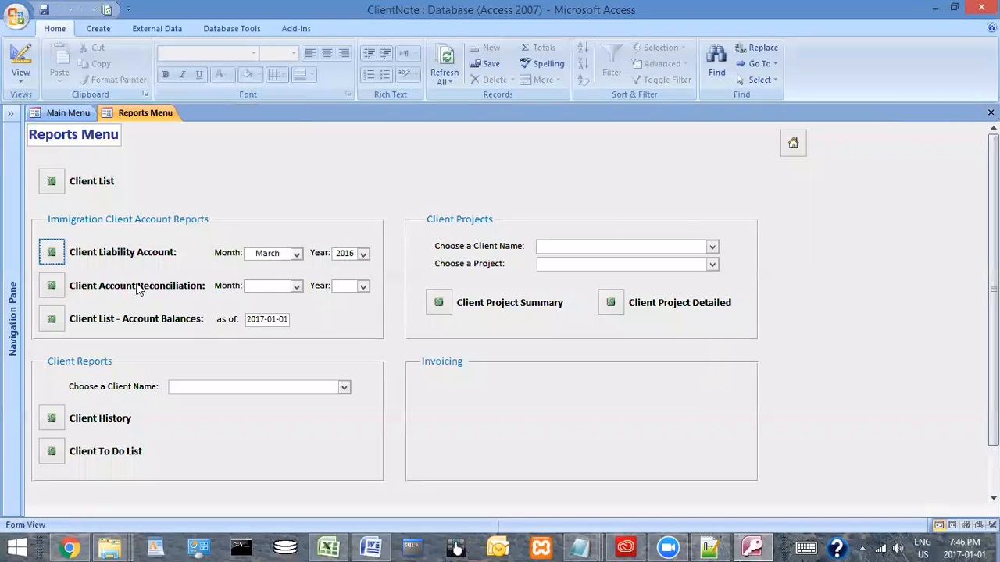
Generate the Client Account Reconciliation report for March 2016, review its withdrawals, deposits and month-end balance, and close it
click(294, 286)
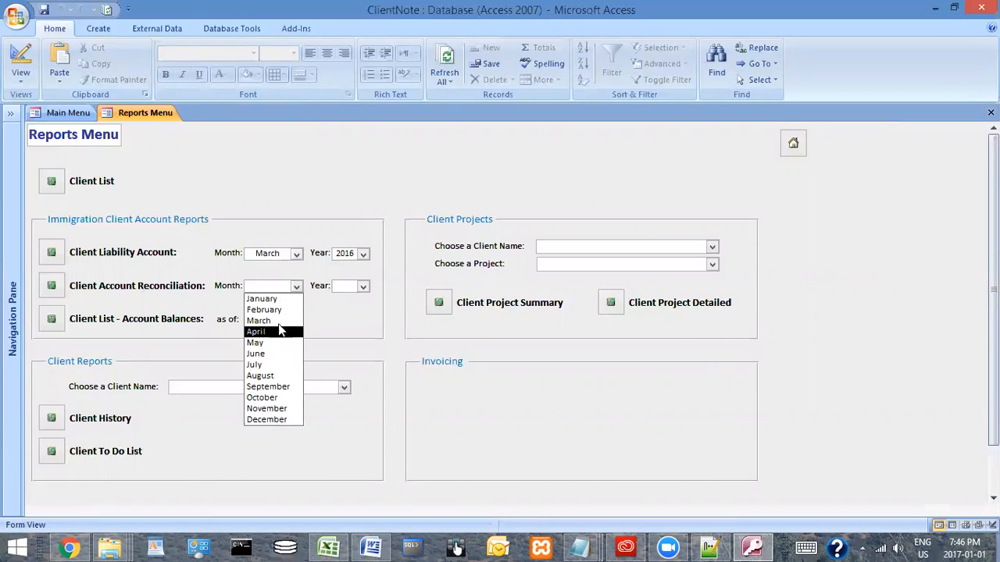
click(287, 320)
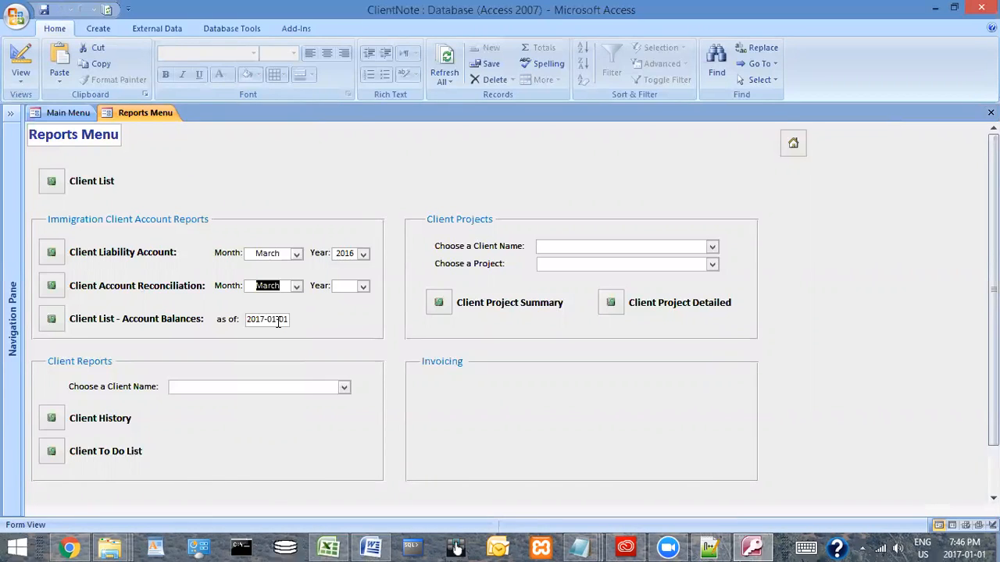
click(364, 287)
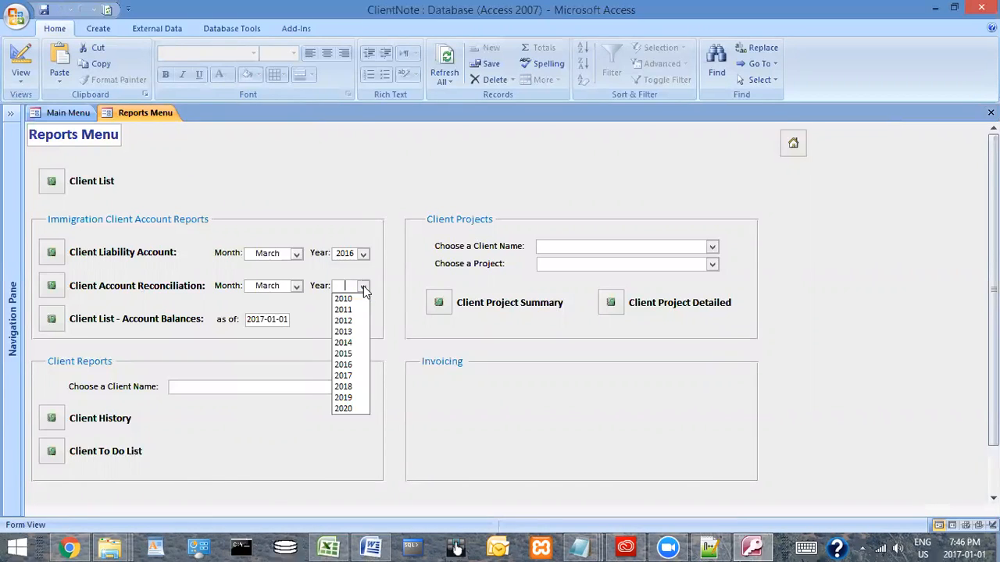
click(343, 365)
click(51, 285)
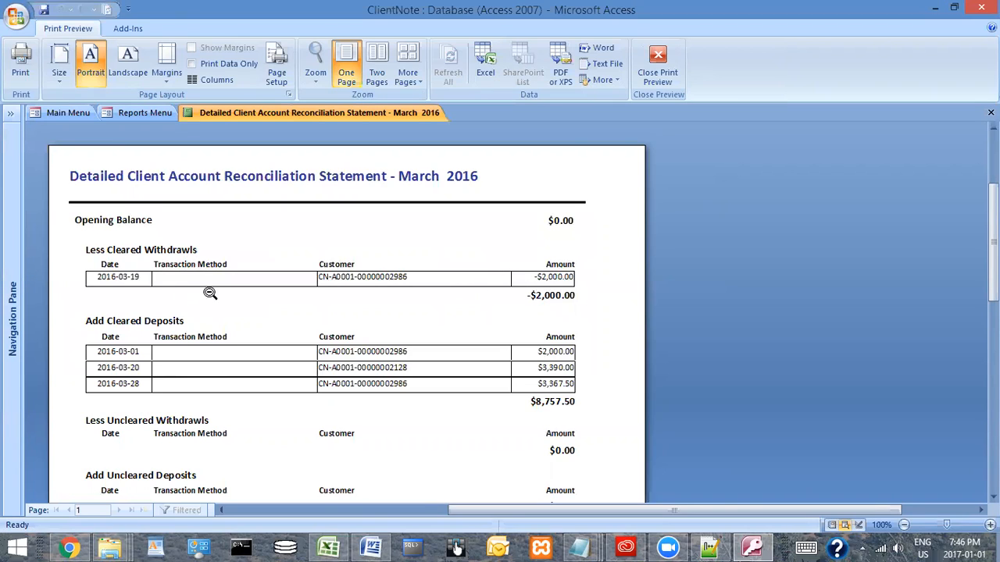
scroll(257, 293, down, 1)
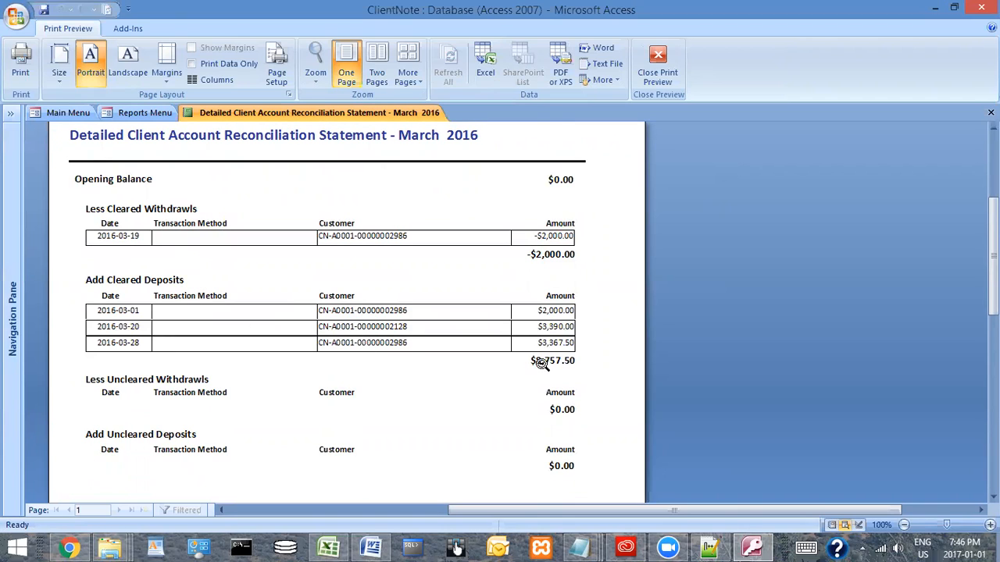
scroll(540, 364, down, 3)
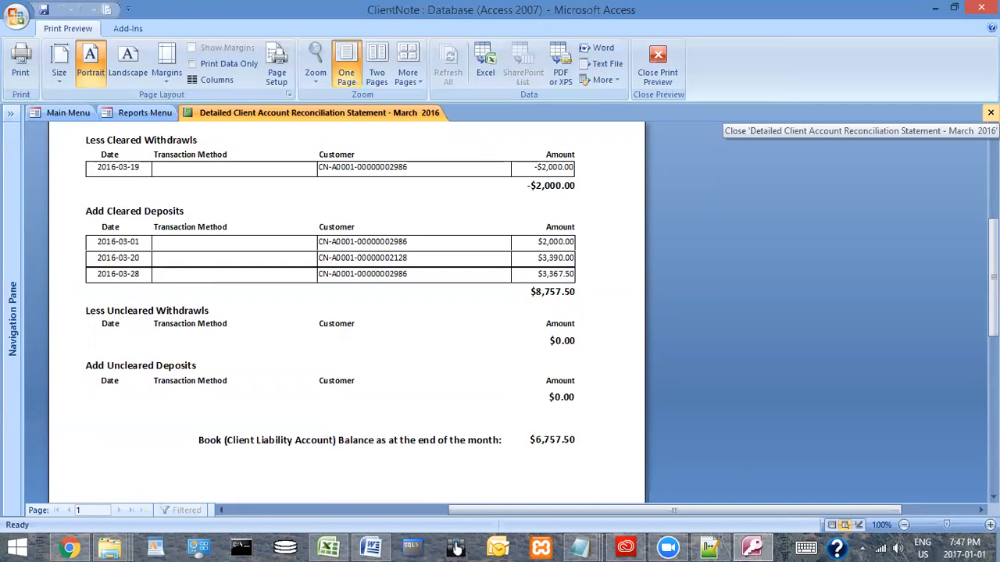
click(990, 112)
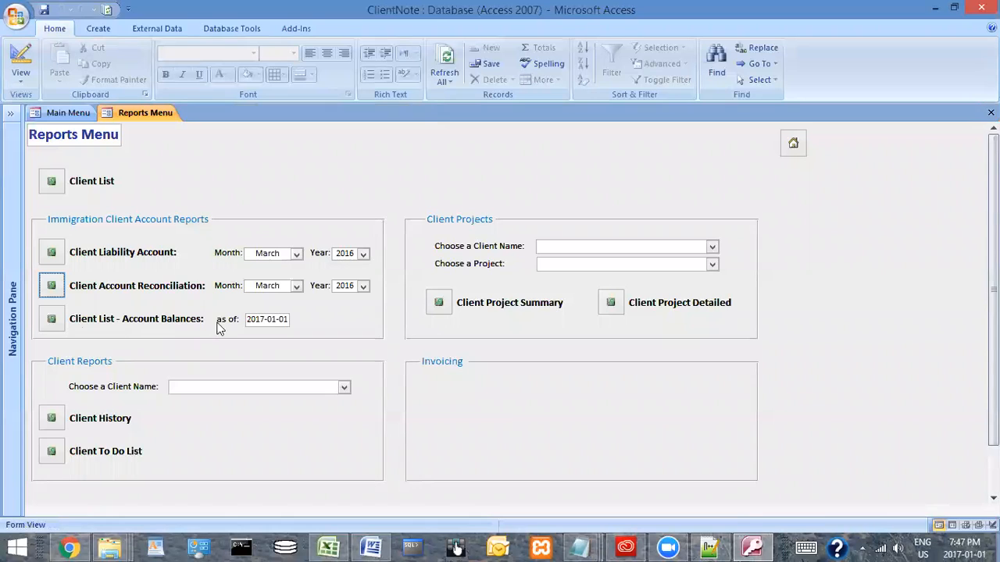
Set the account balances date to 2016-03-31 and generate the Client List - Account Balances report
click(259, 318)
click(263, 317)
text(6-0)
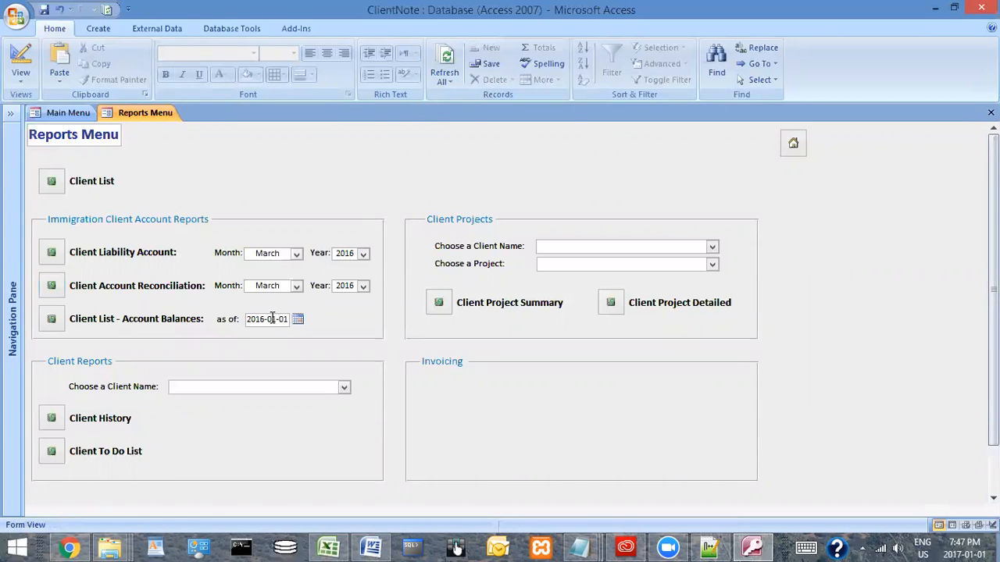
text(3-3)
click(50, 319)
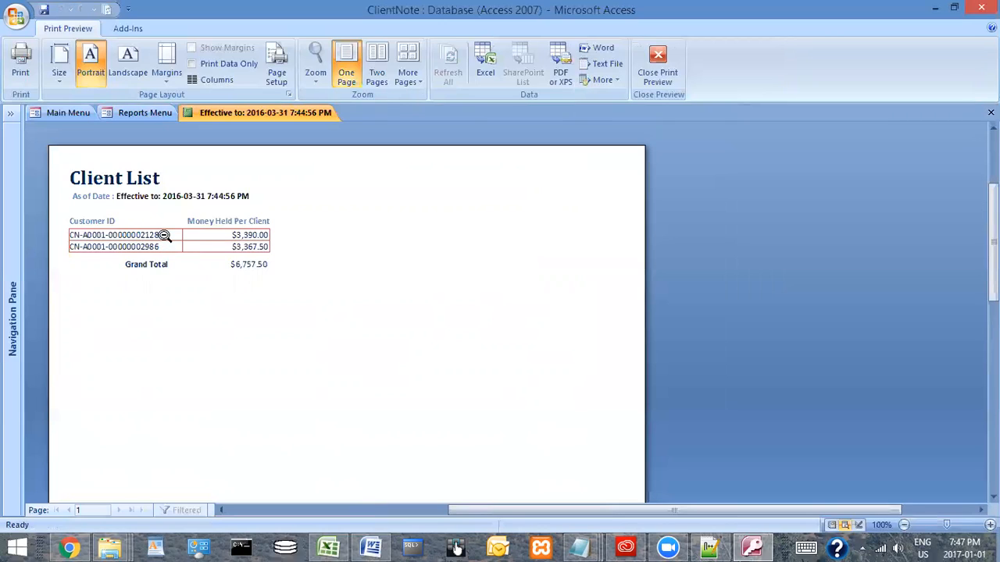
Review the money held per client and the grand total in the account balances report, and close it
click(262, 278)
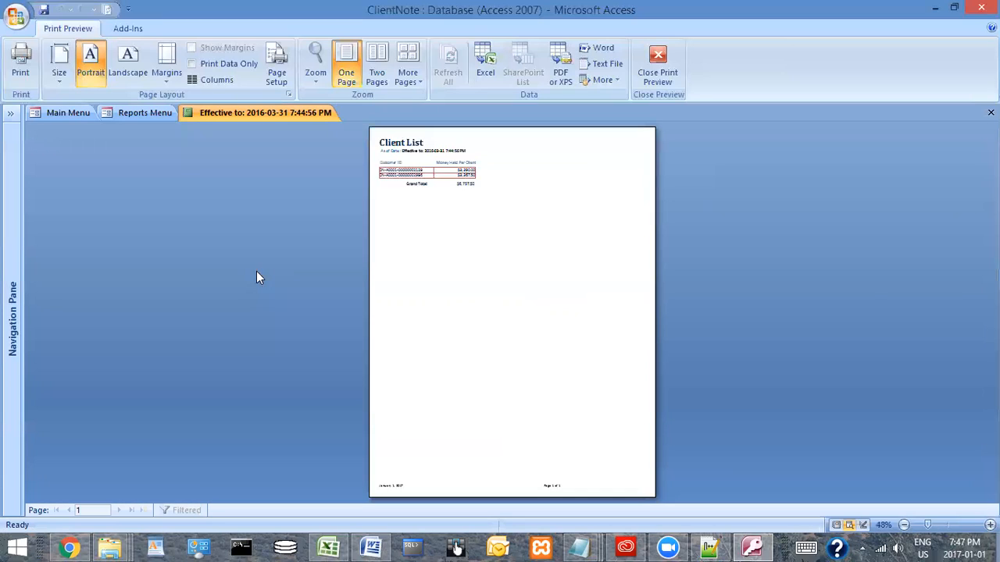
click(443, 192)
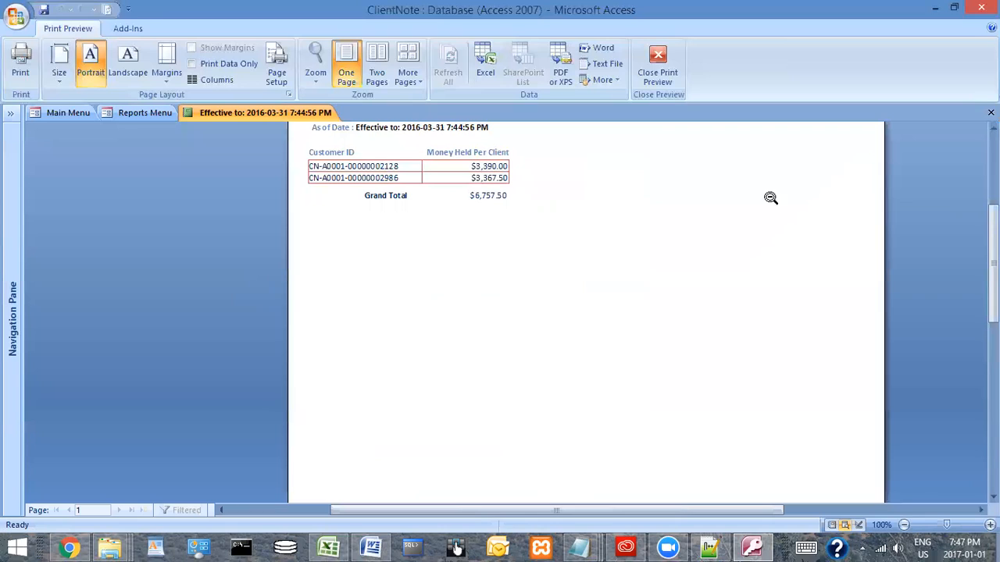
scroll(780, 218, up, 1)
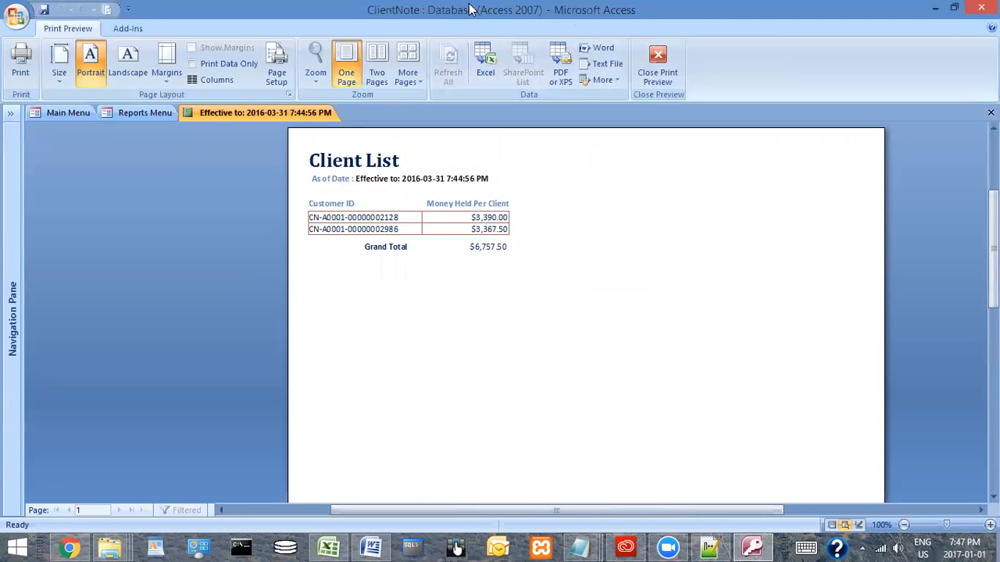
click(990, 113)
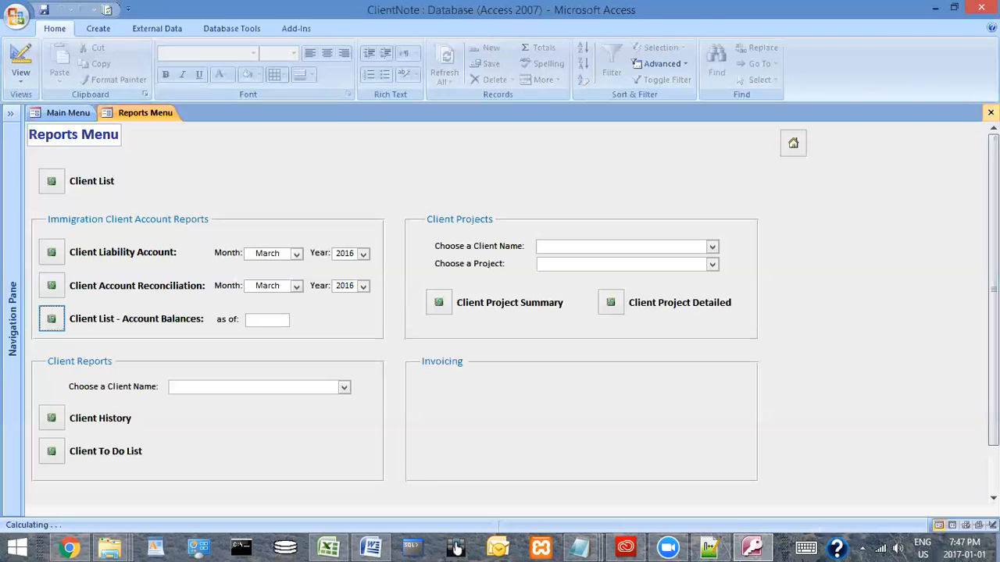